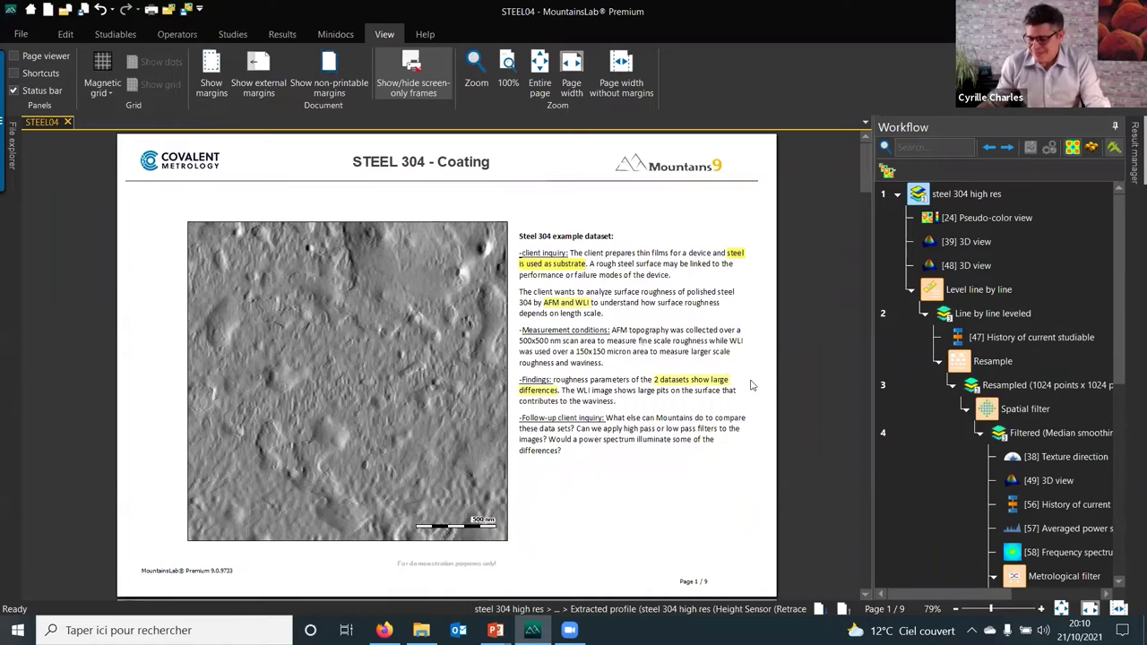
Scroll down to page 2 and select the 3D view of 'steel 304 high res'.
scroll(733, 439, down, 5)
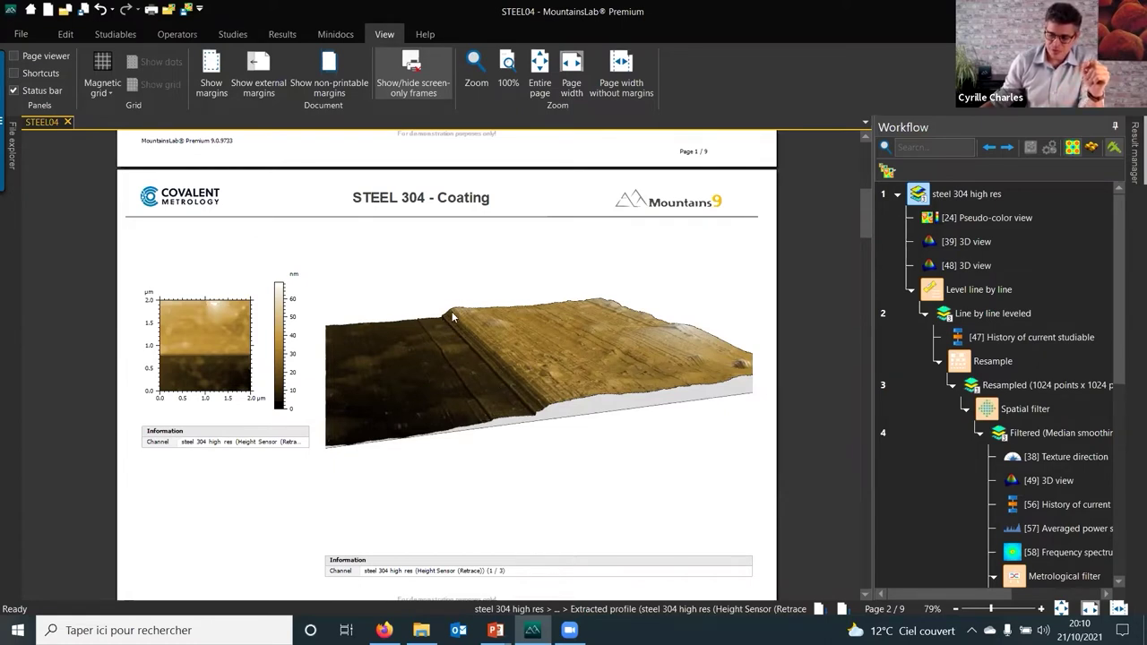
click(434, 371)
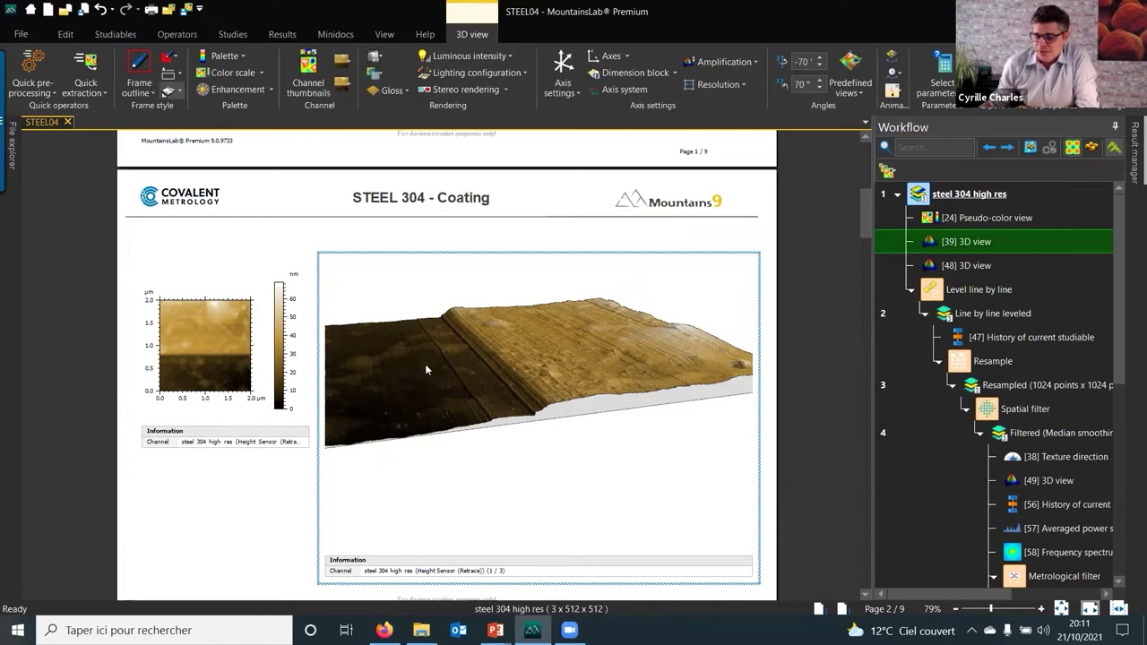
Rotate page 2's 3D surface, then advance to page 3 and rotate its coloured surface.
drag(410, 389, 399, 413)
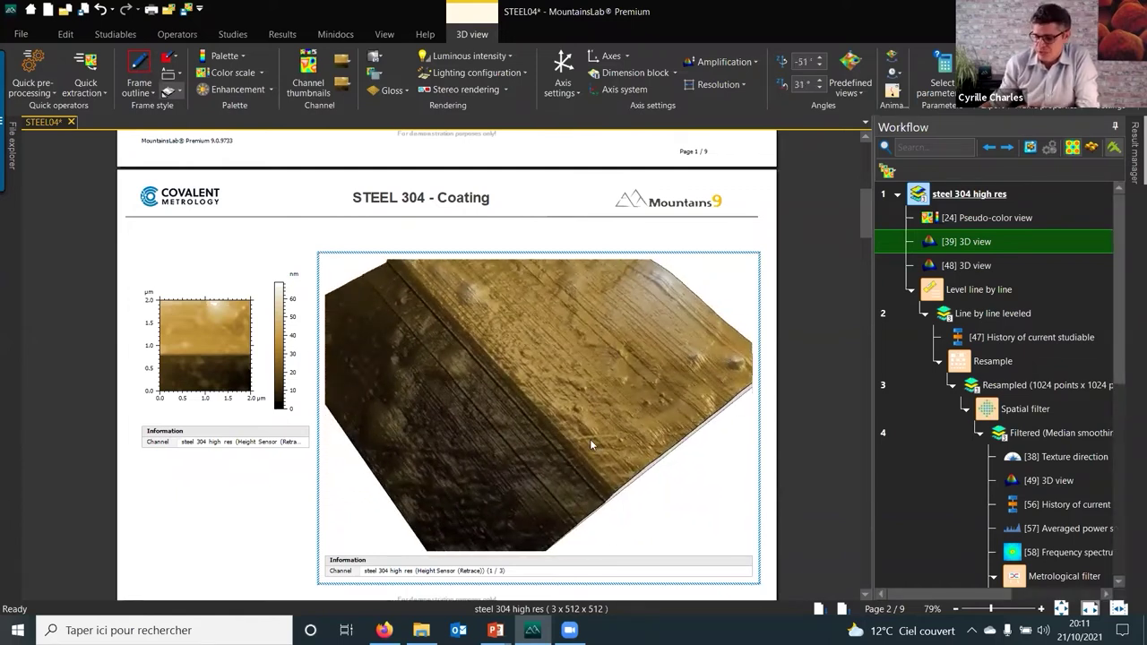
click(867, 499)
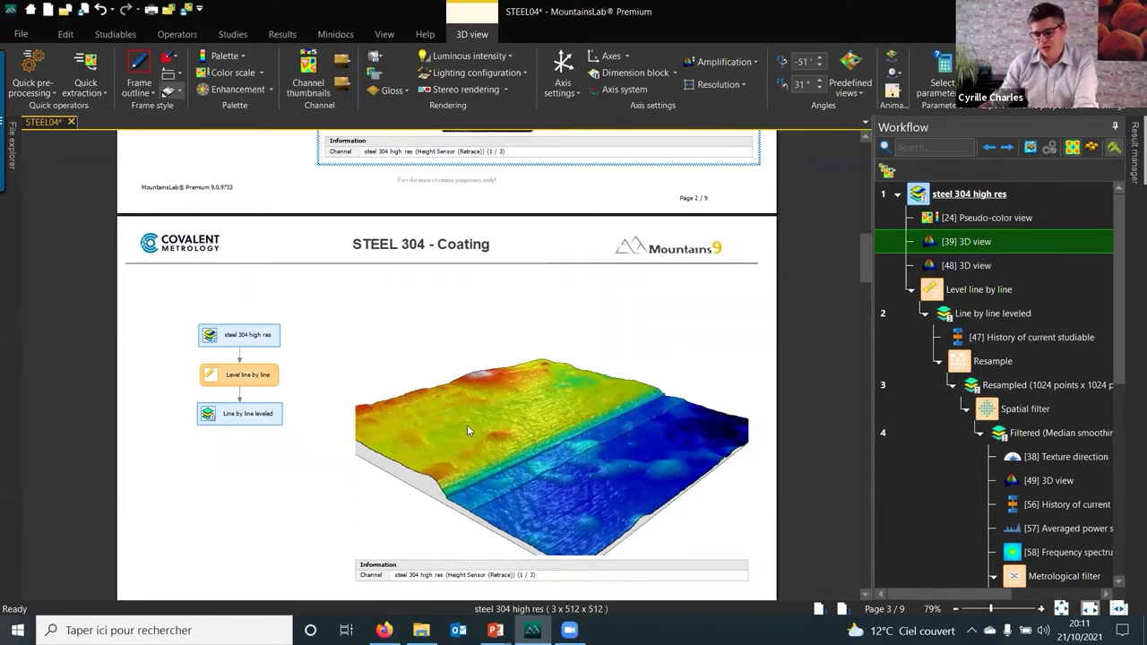
drag(471, 433, 483, 508)
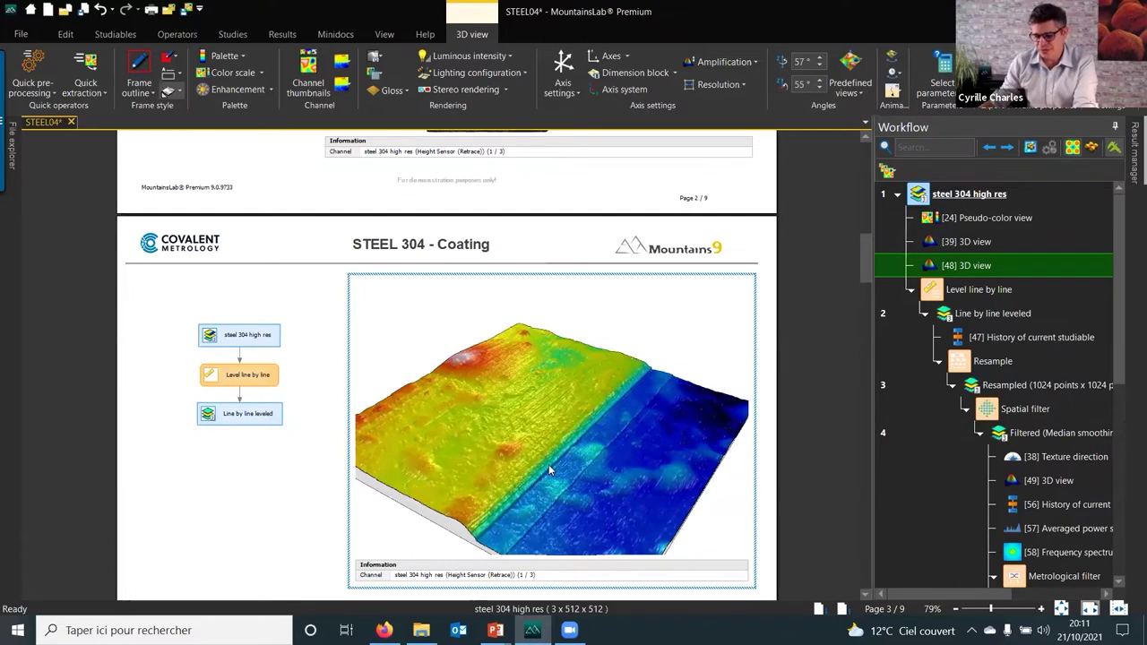
Tilt page 3's coloured 3D surface further and select the processing history diagram.
drag(559, 458, 430, 457)
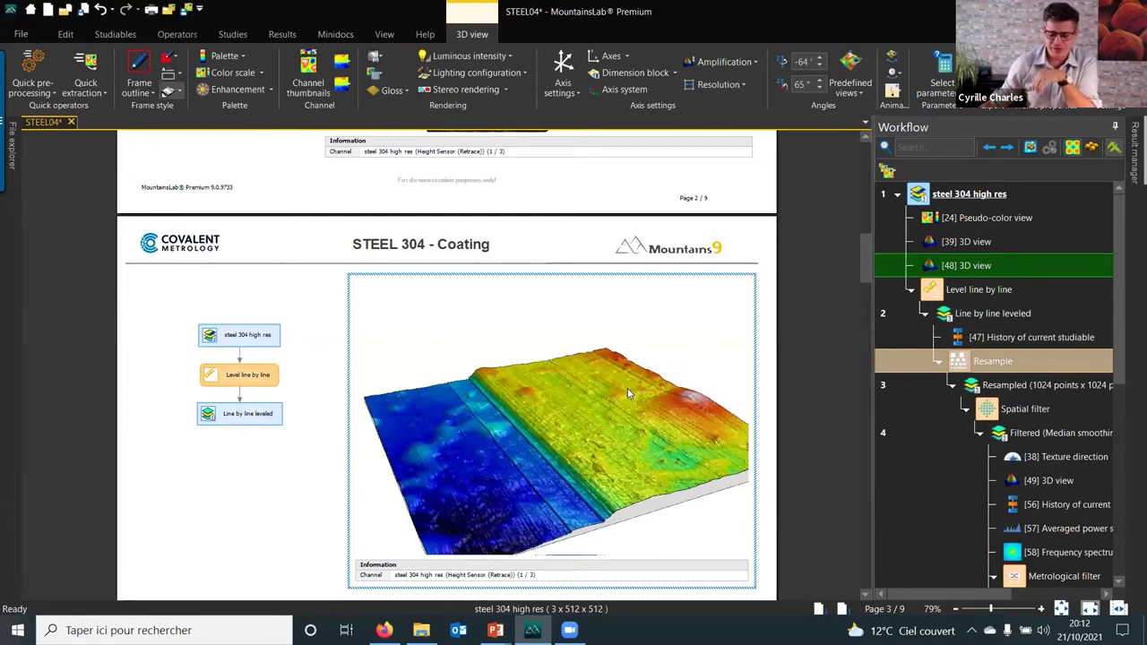
click(241, 381)
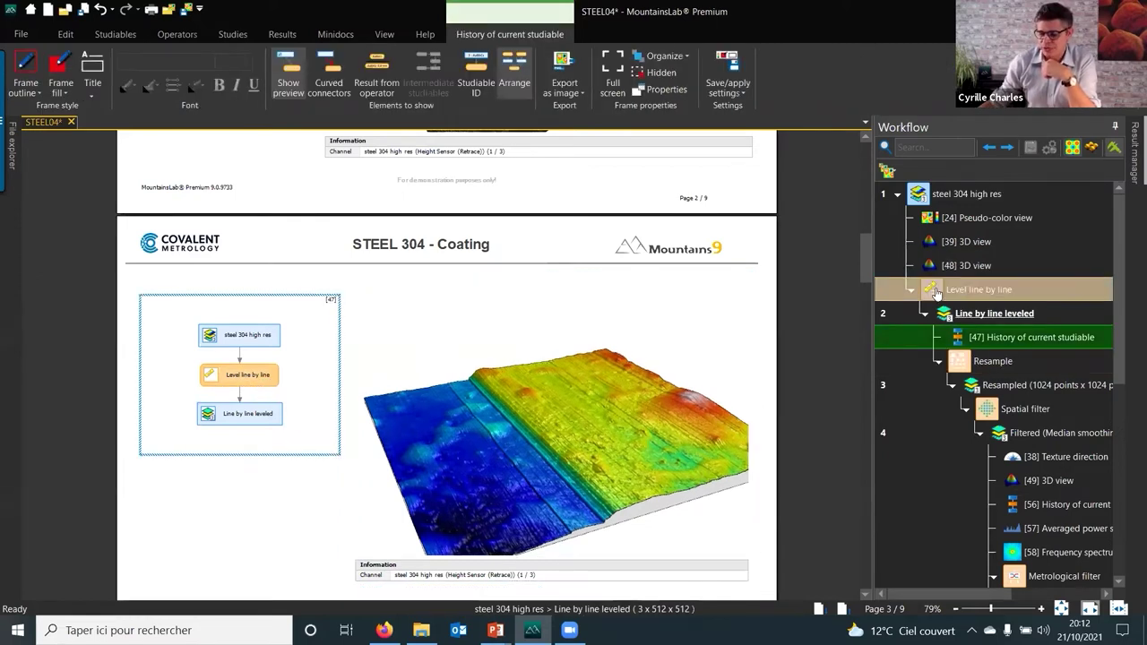
Inspect the Level line by line operator settings, cancel without changes, and advance to page 4.
double_click(935, 290)
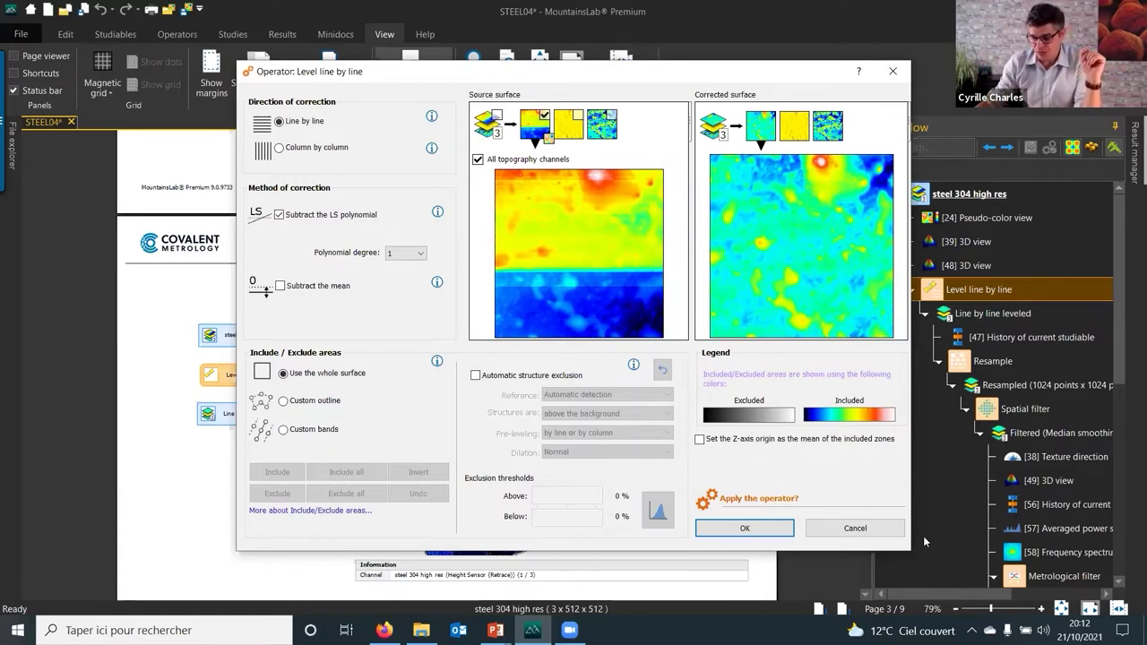
click(855, 528)
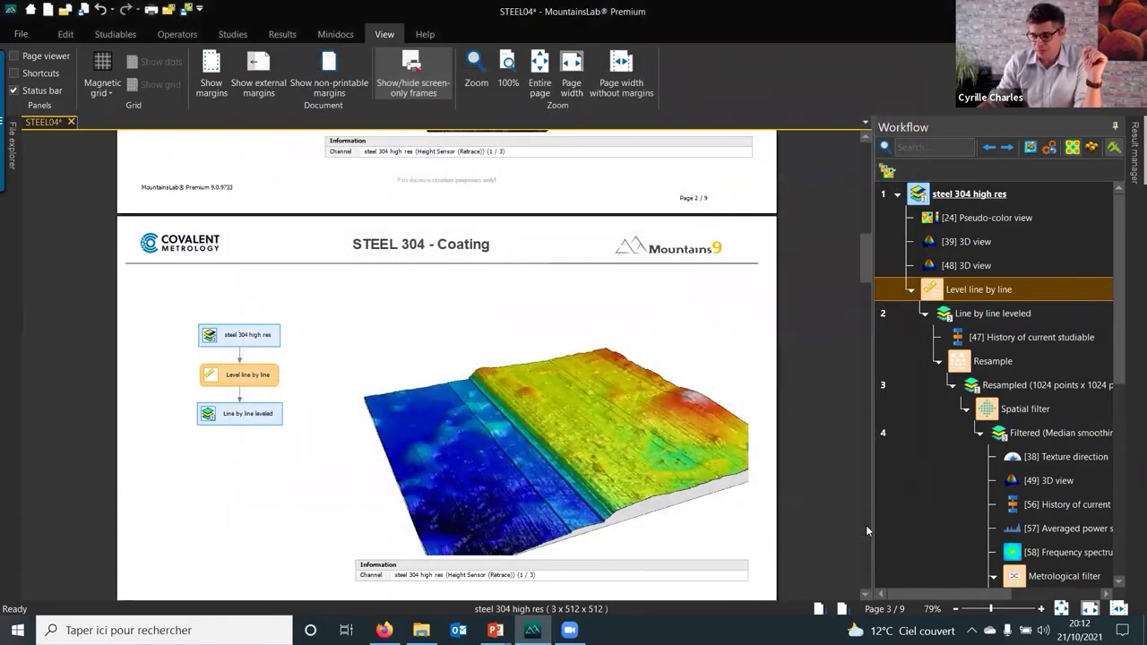
click(866, 525)
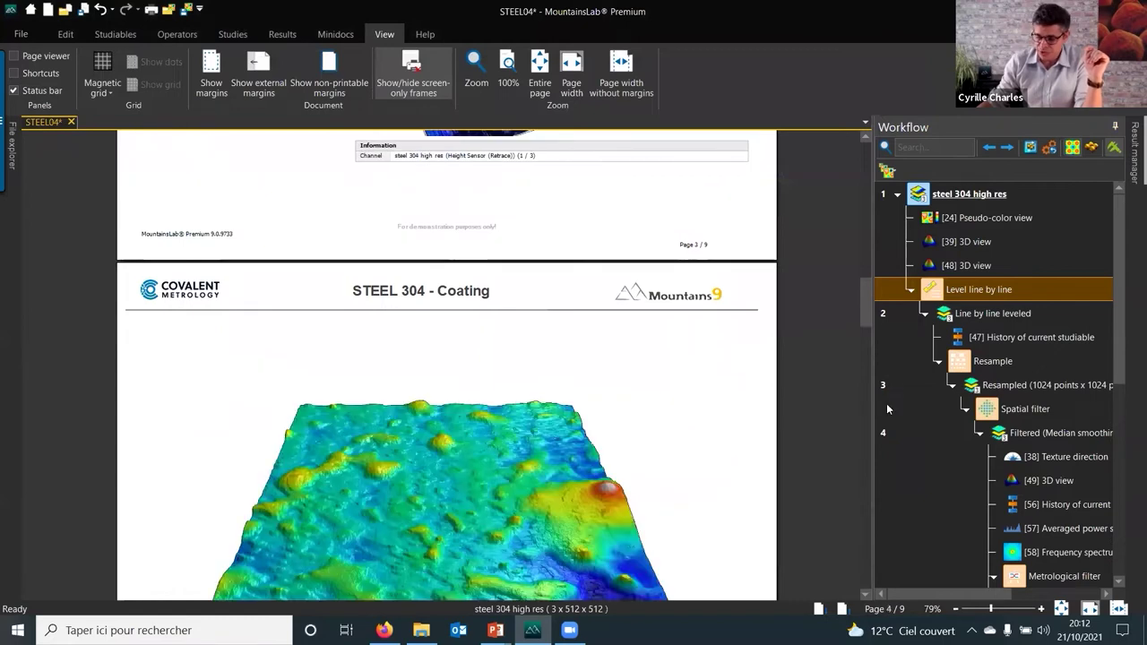
scroll(534, 346, down, 2)
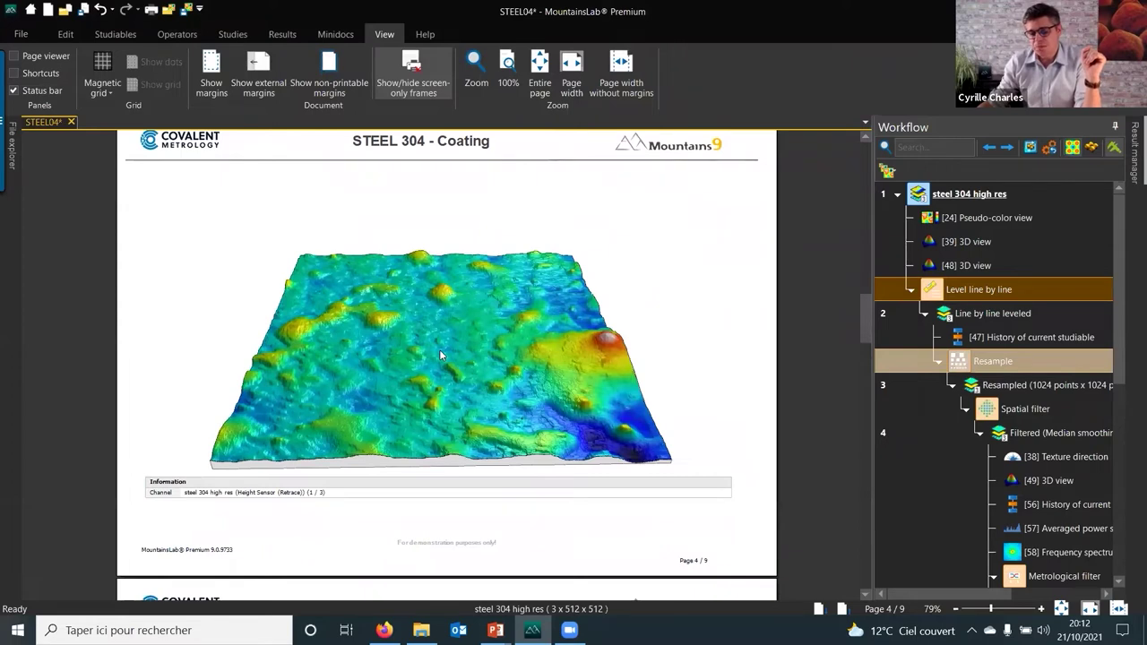
Rotate page 4's filtered 3D surface twice, then scroll down to page 5.
click(359, 386)
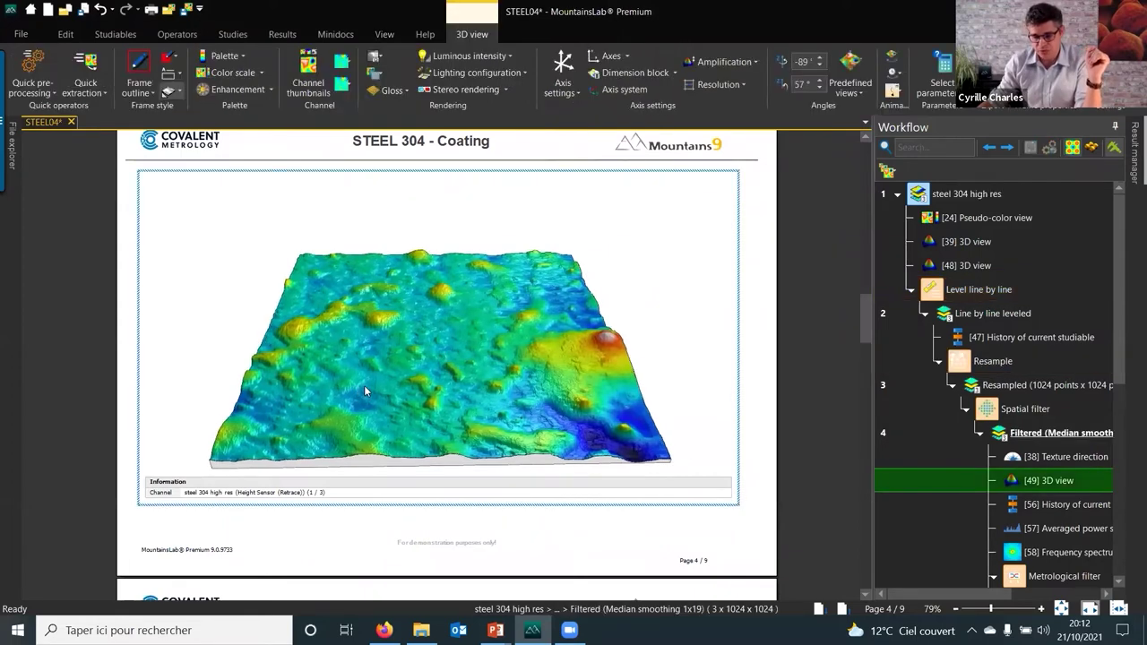
drag(392, 377, 385, 409)
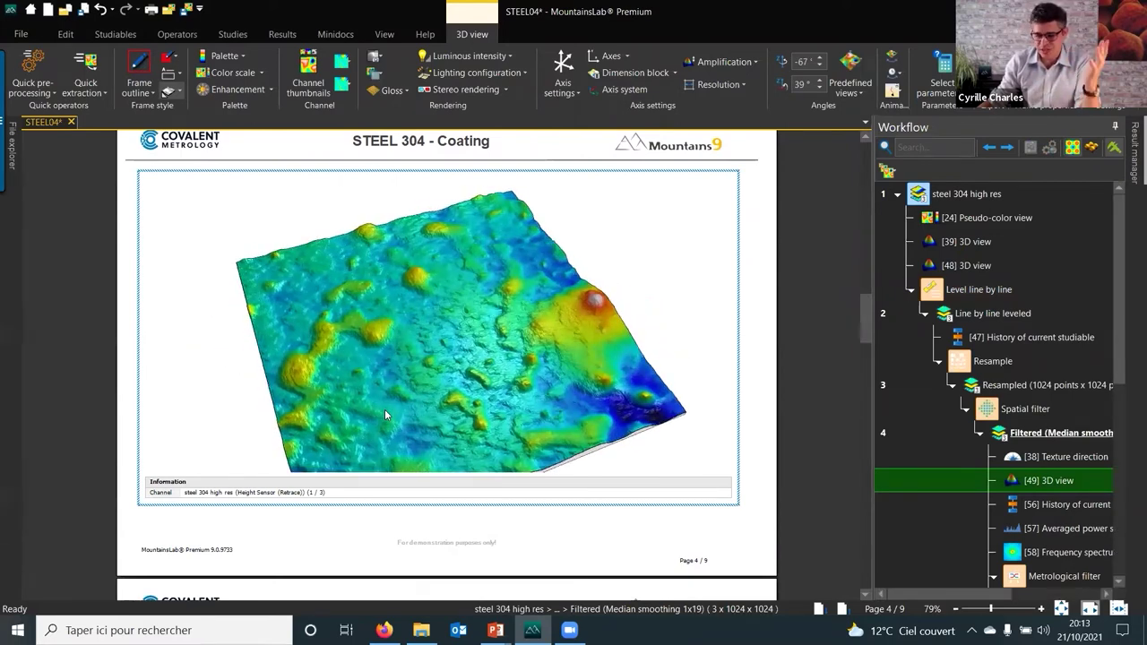
drag(385, 414, 417, 407)
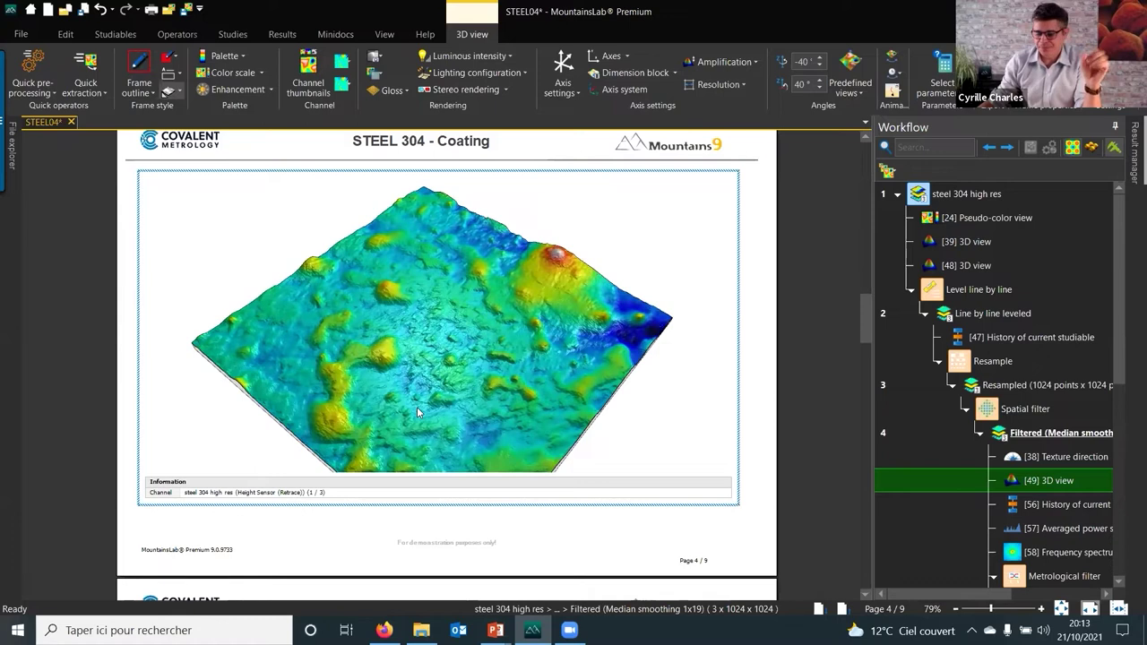
drag(864, 318, 864, 363)
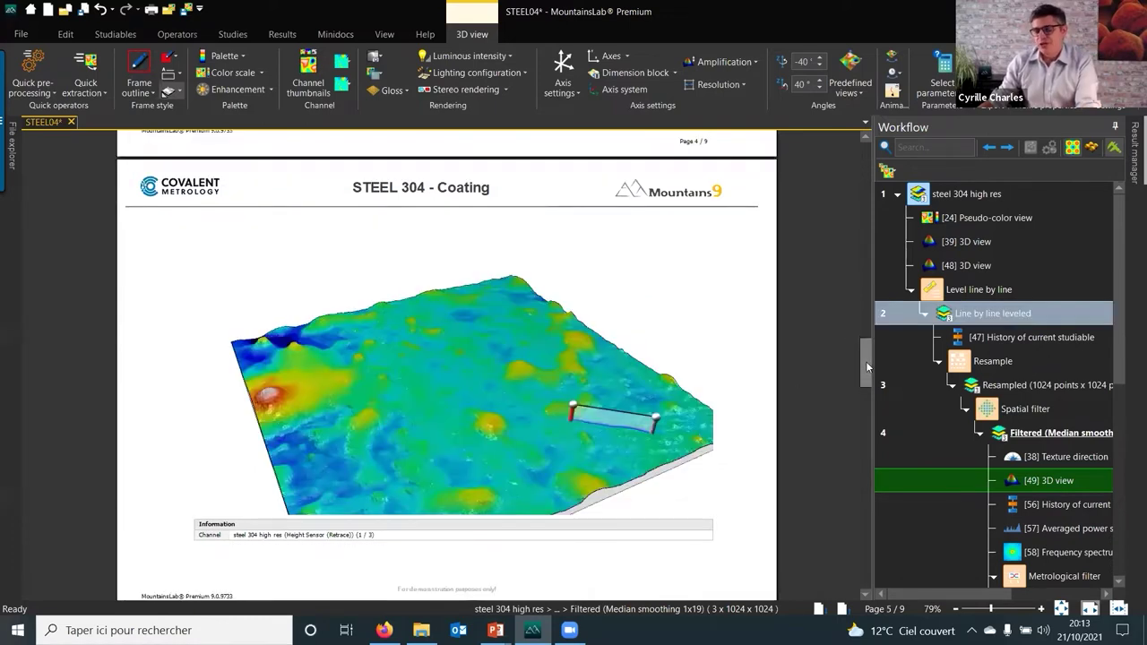
Advance to page 6, the 2D approach page, and select its Surface Texture 3D view.
click(865, 596)
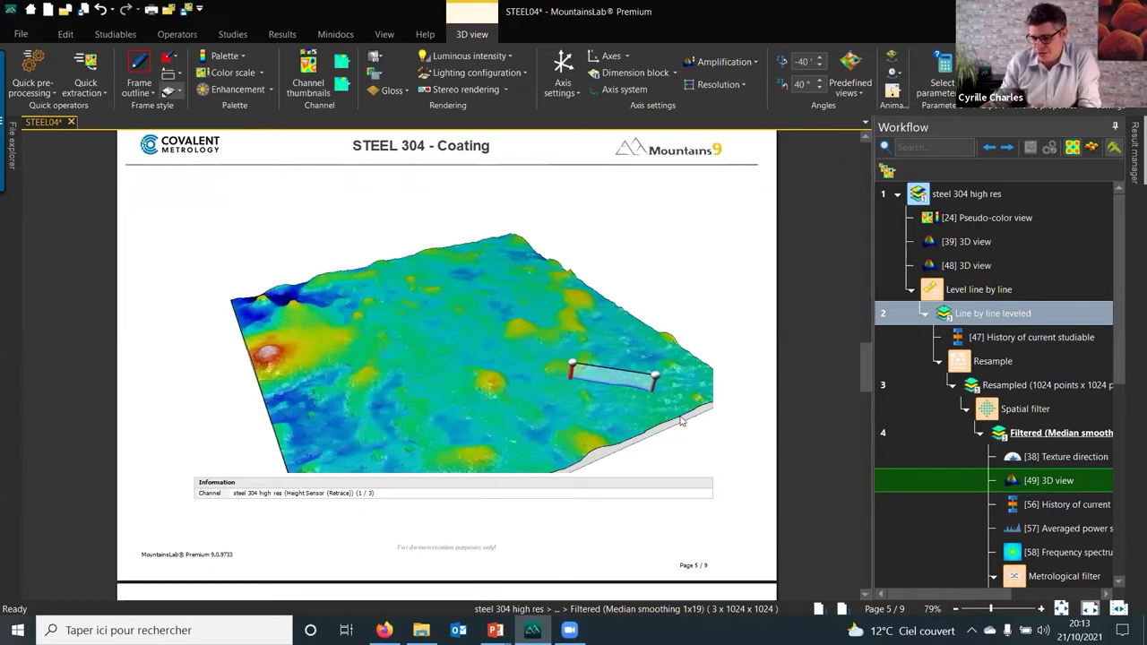
click(864, 535)
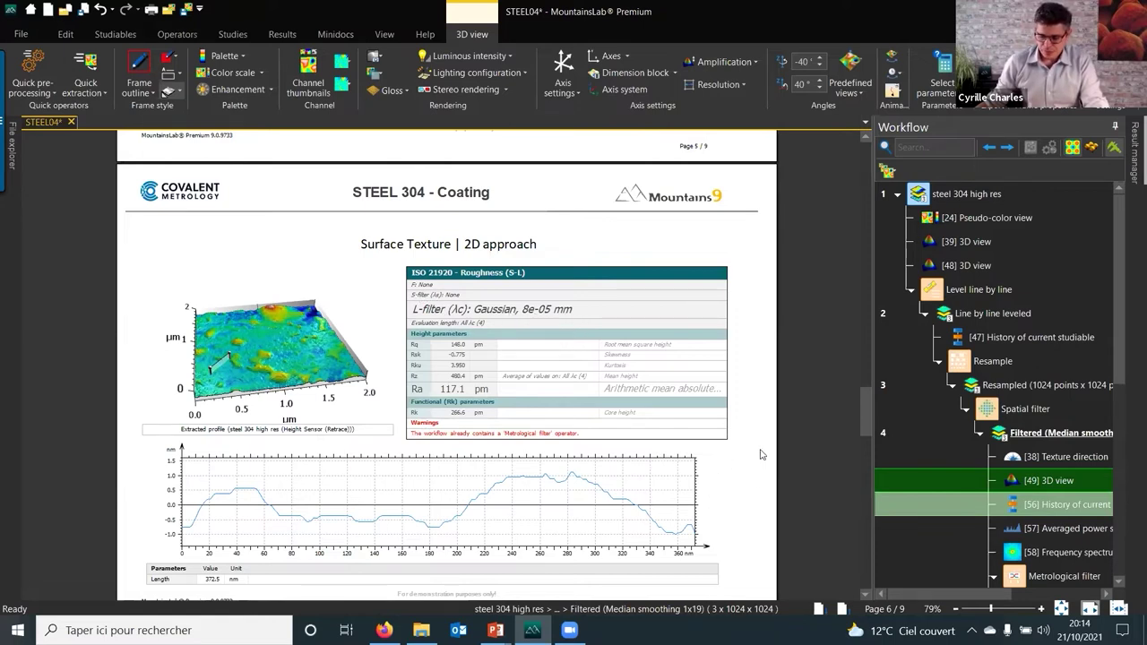
click(220, 363)
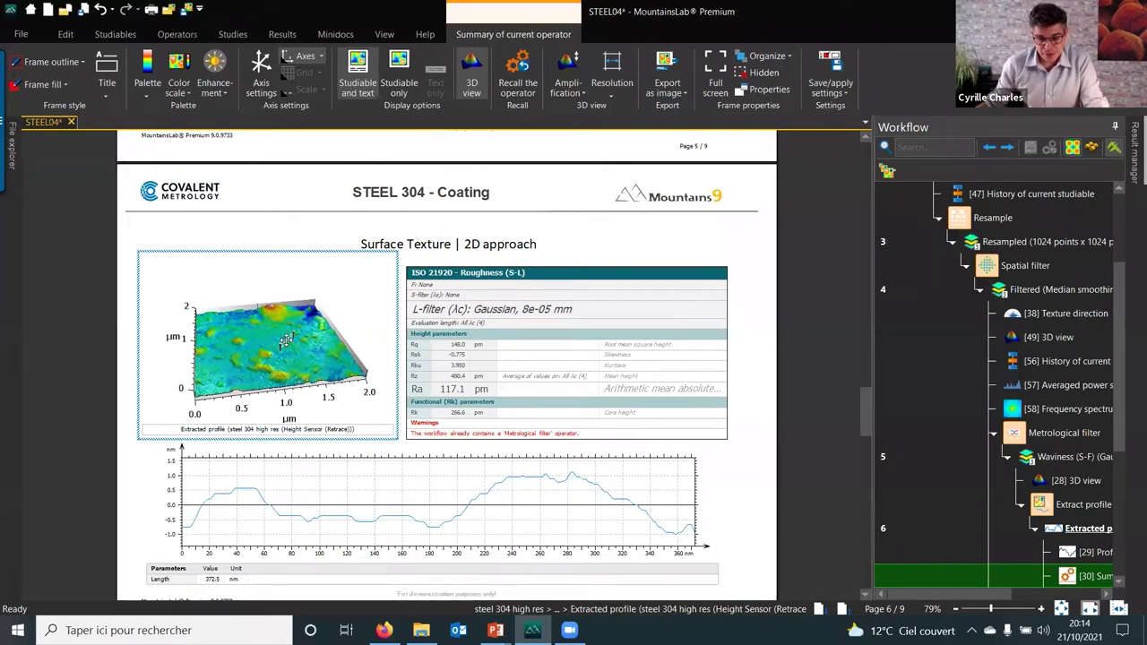
Place a new profile line on the 3D surface, rotate it, then scroll to page 7 'Scales'.
click(285, 338)
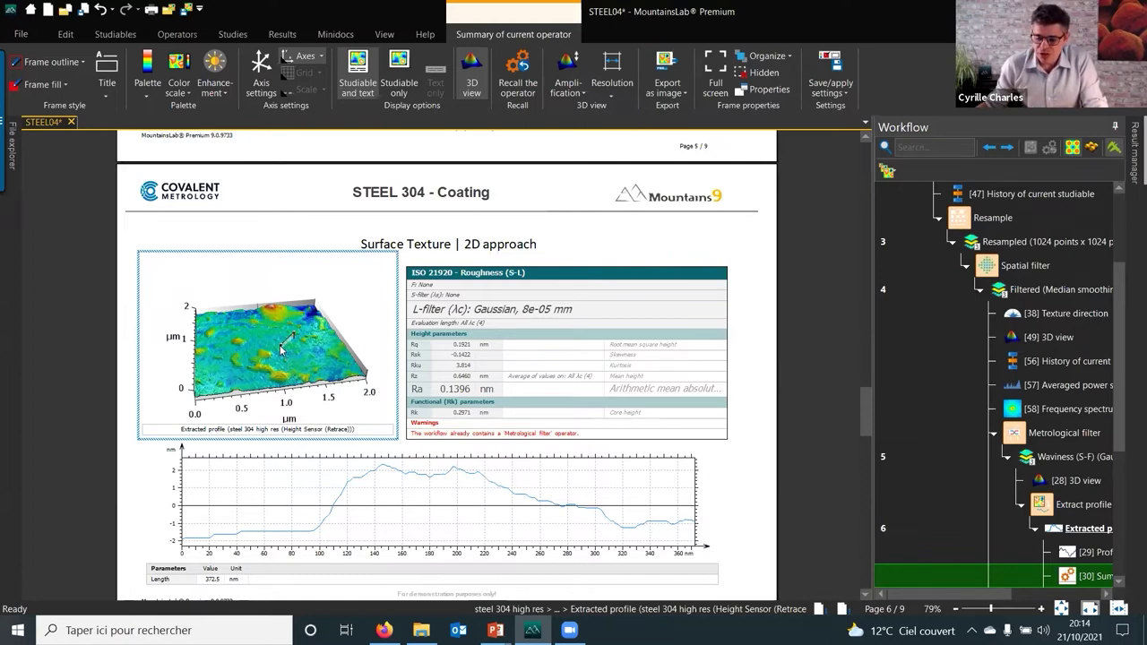
drag(280, 349, 229, 328)
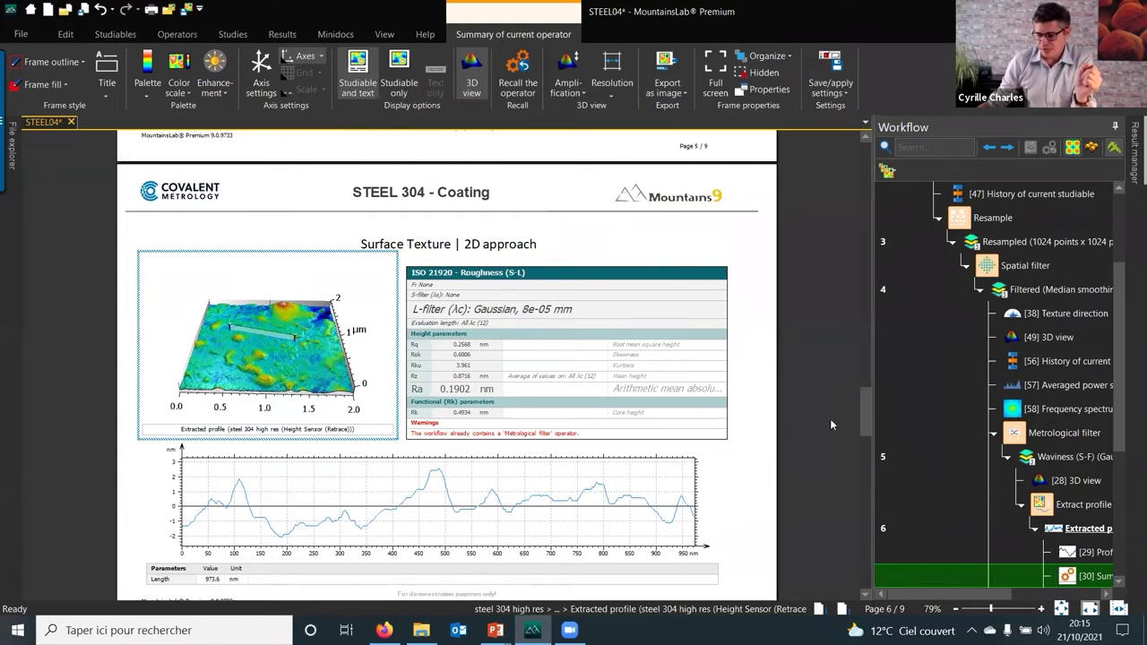
drag(867, 414, 867, 464)
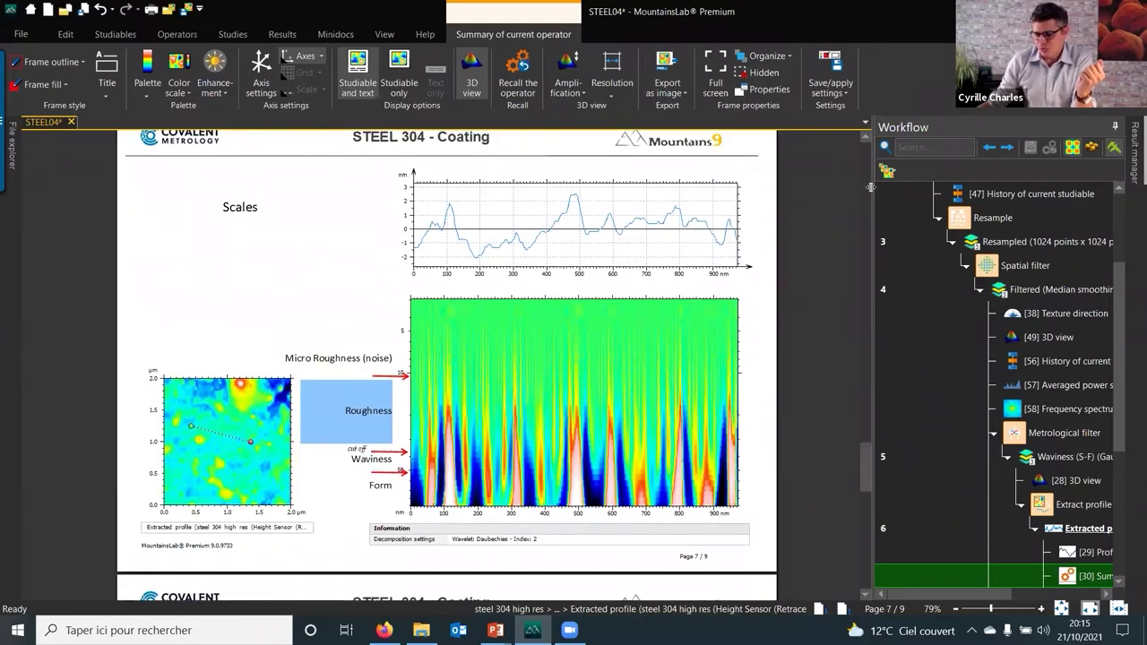
Scroll up slightly and select the Scales page's wavelet decomposition map for editing.
scroll(532, 290, up, 1)
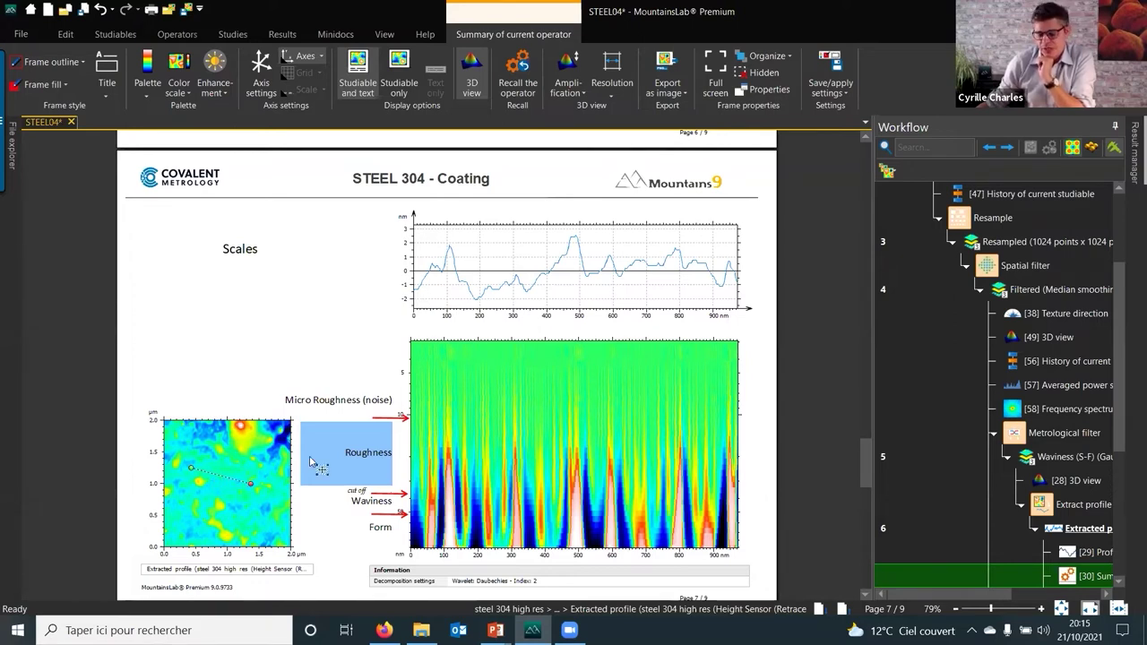
click(567, 399)
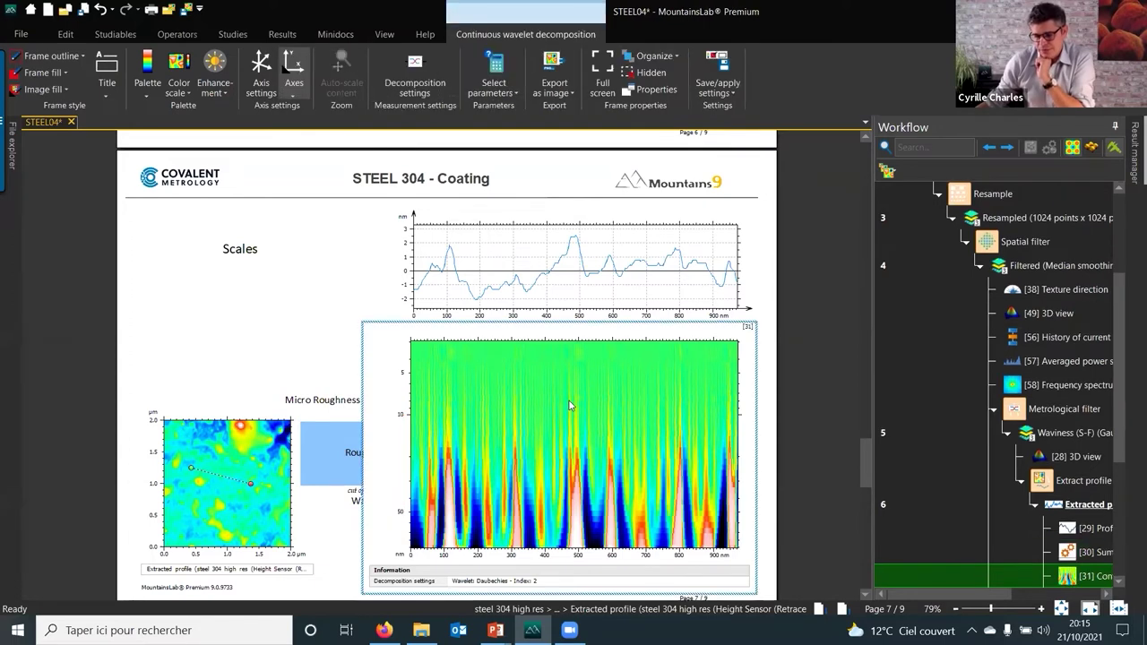
Deselect the wavelet map so the roughness, waviness and form annotations reappear.
click(282, 297)
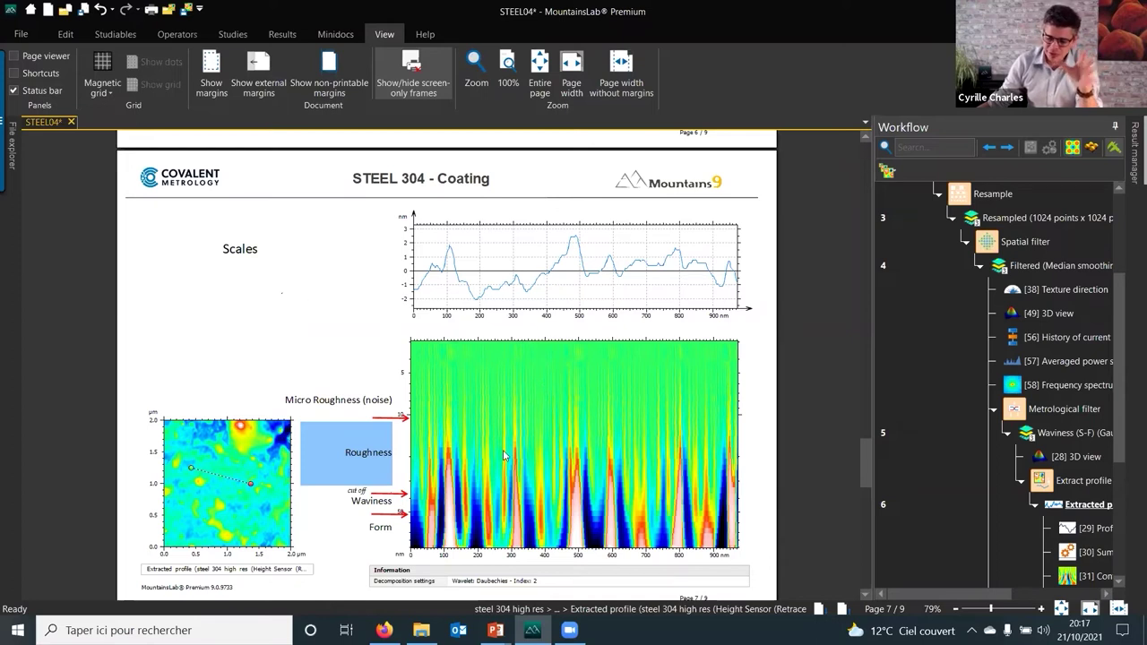
Drag the height map's profile line down-right, then return to page 6 showing Ra 0.1602 nm.
click(231, 485)
drag(230, 485, 251, 499)
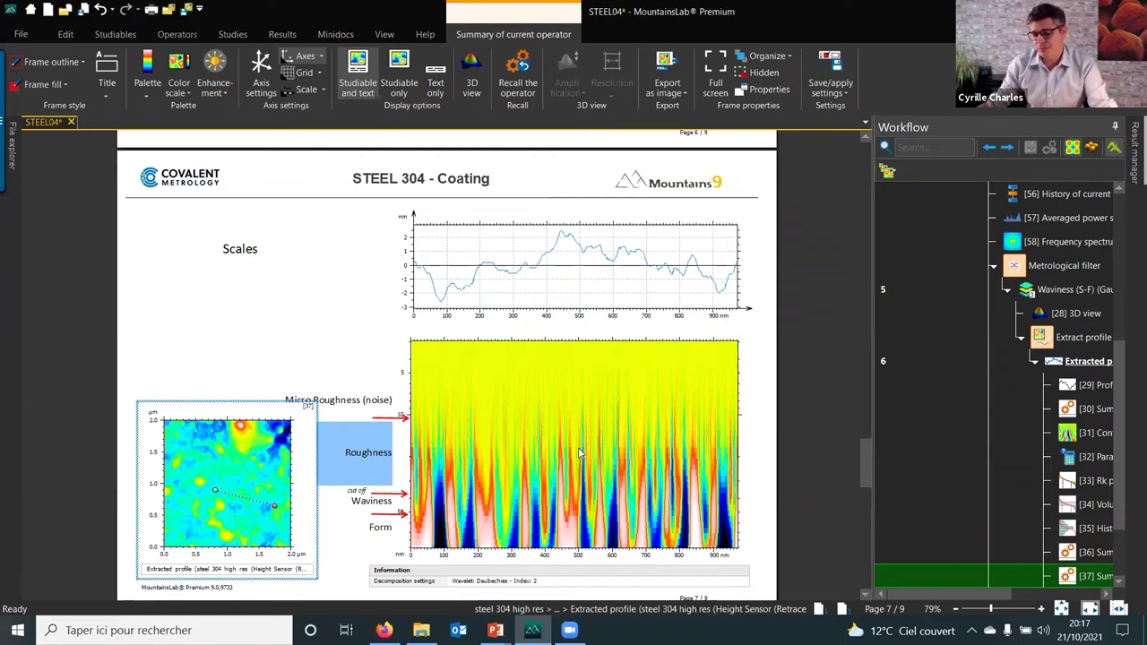
drag(868, 462, 866, 417)
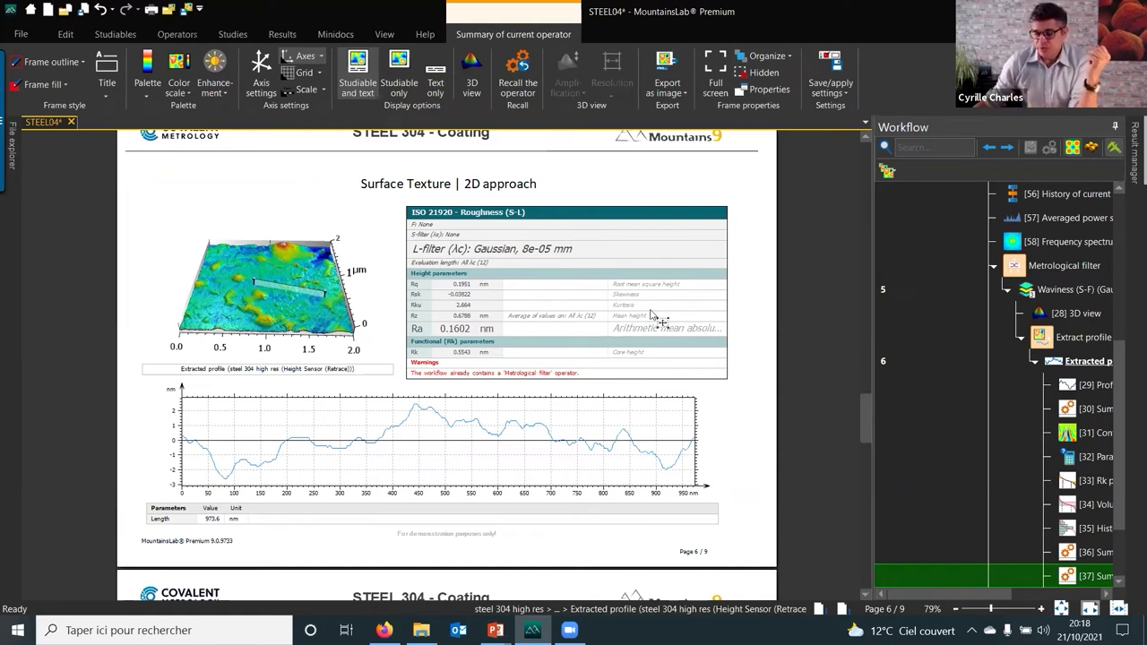
Open Selection of parameters for the ISO 21920 roughness table, browse the parameter sets, and close without changes.
double_click(546, 213)
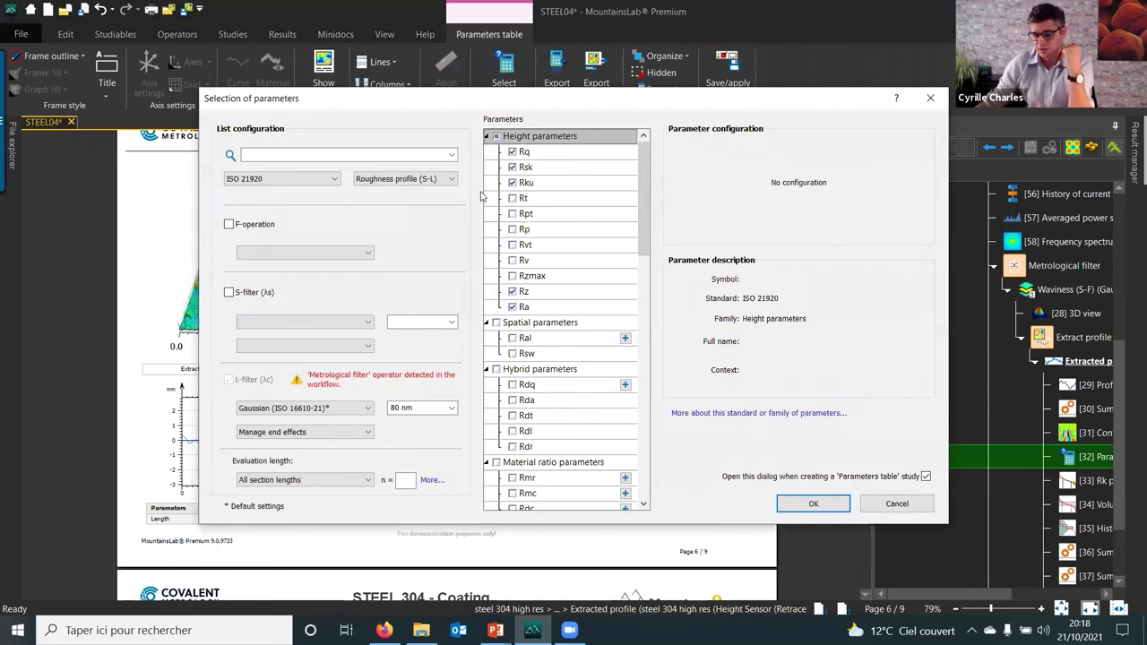
click(451, 155)
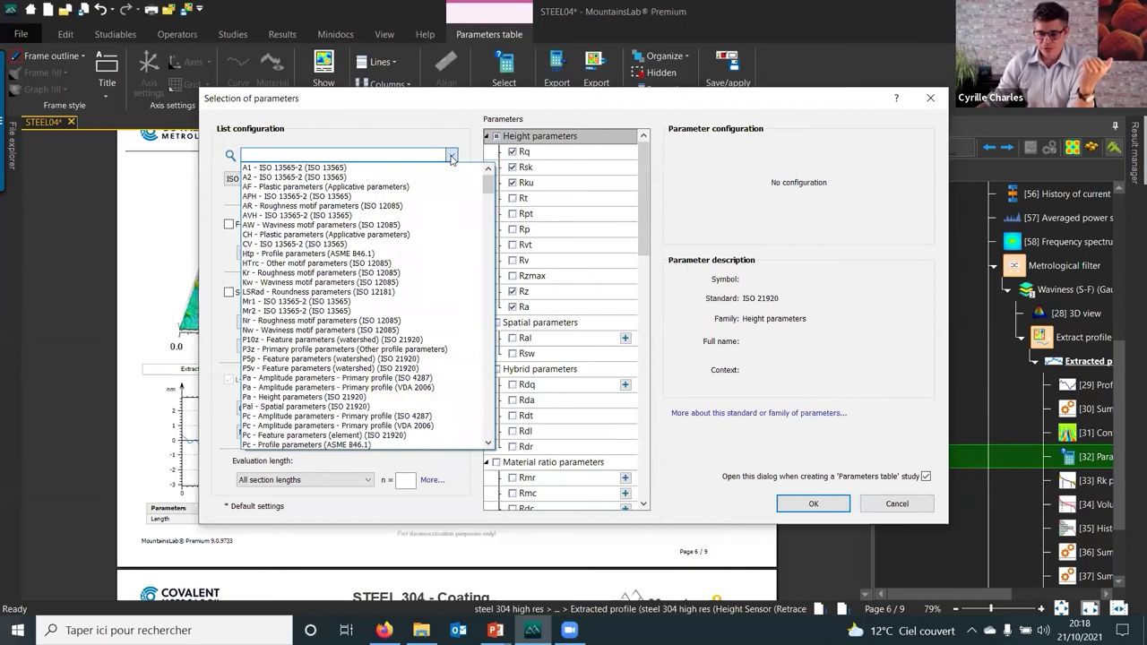
drag(489, 188, 498, 435)
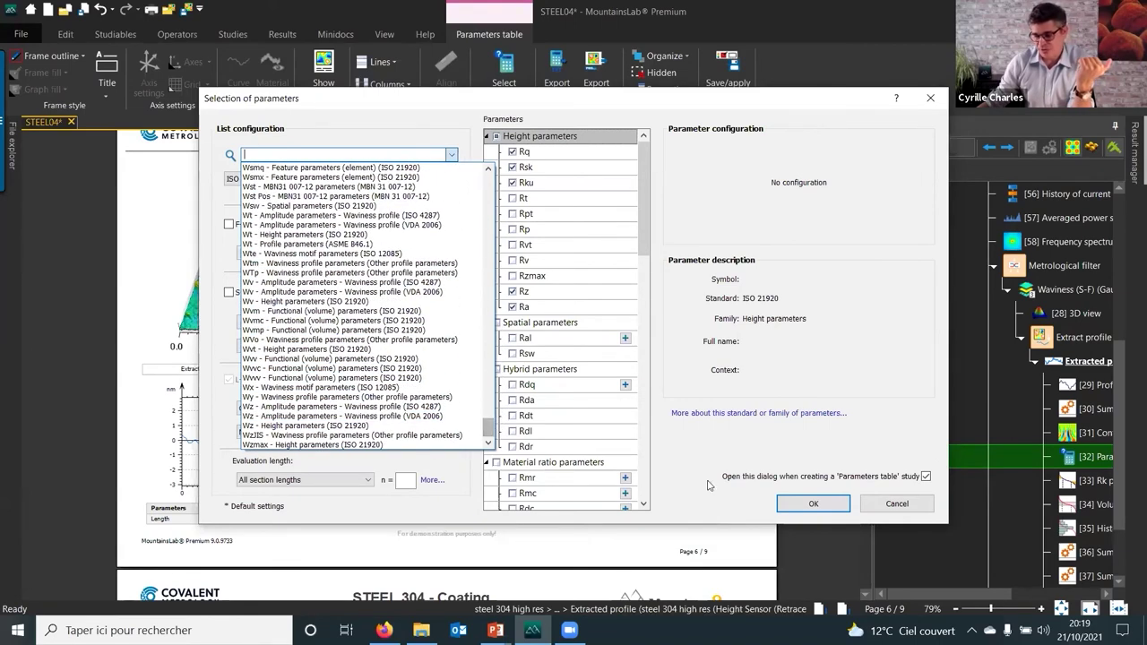
click(896, 503)
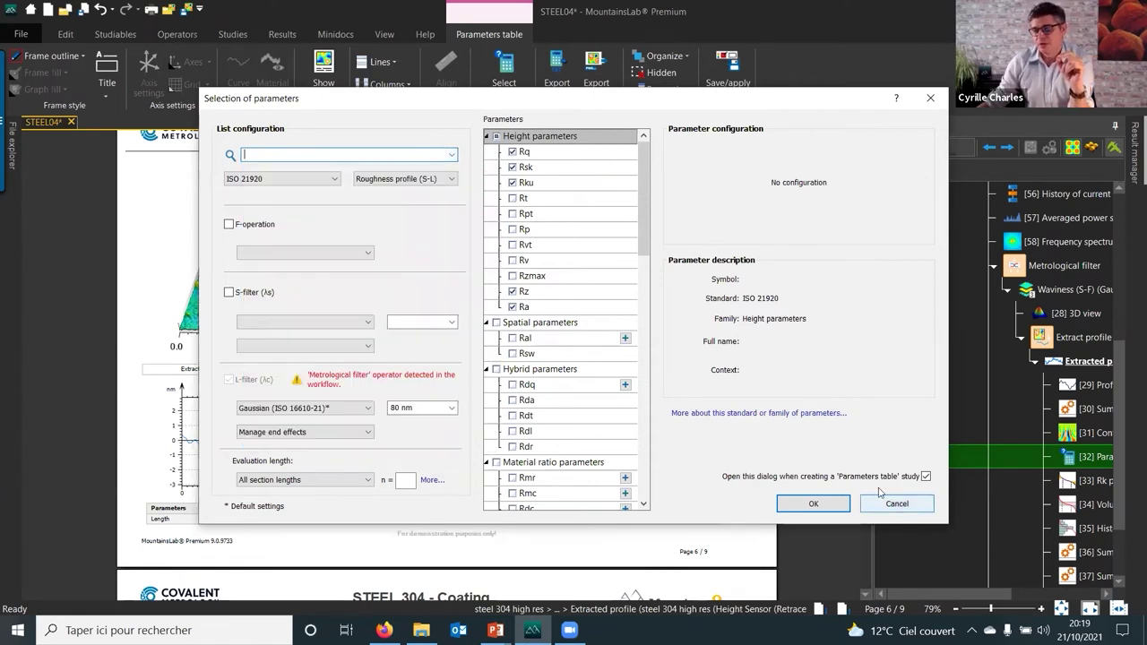
click(897, 504)
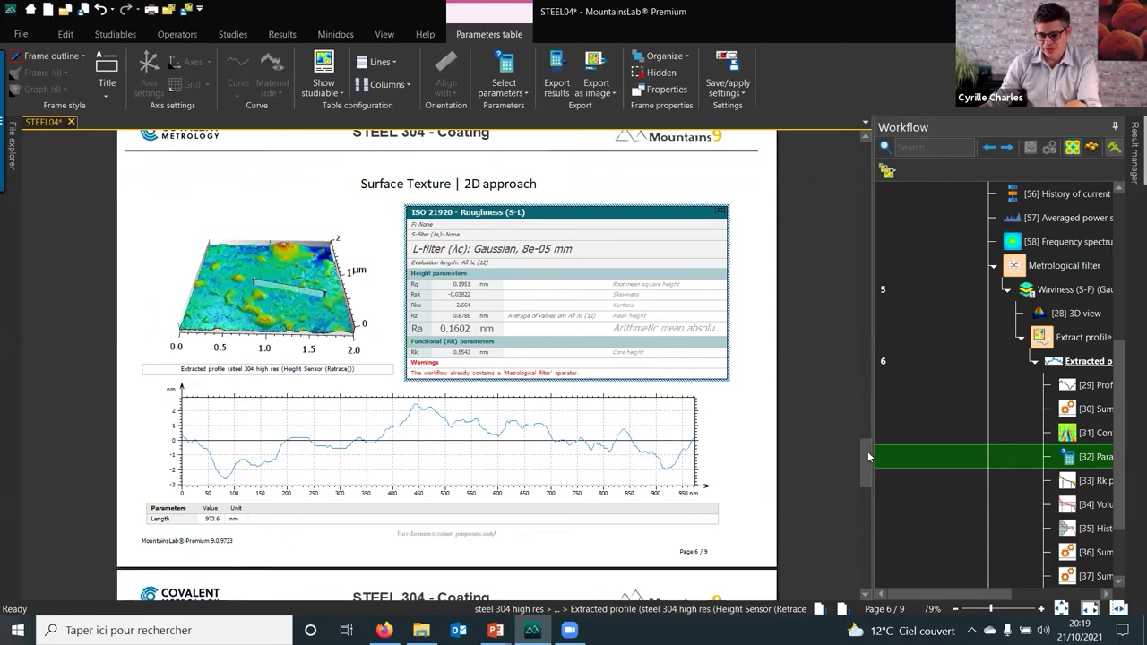
Scroll the report to page 8, showing the bearing-ratio curves and Rk 2.169 nm study.
click(867, 451)
drag(867, 450, 866, 509)
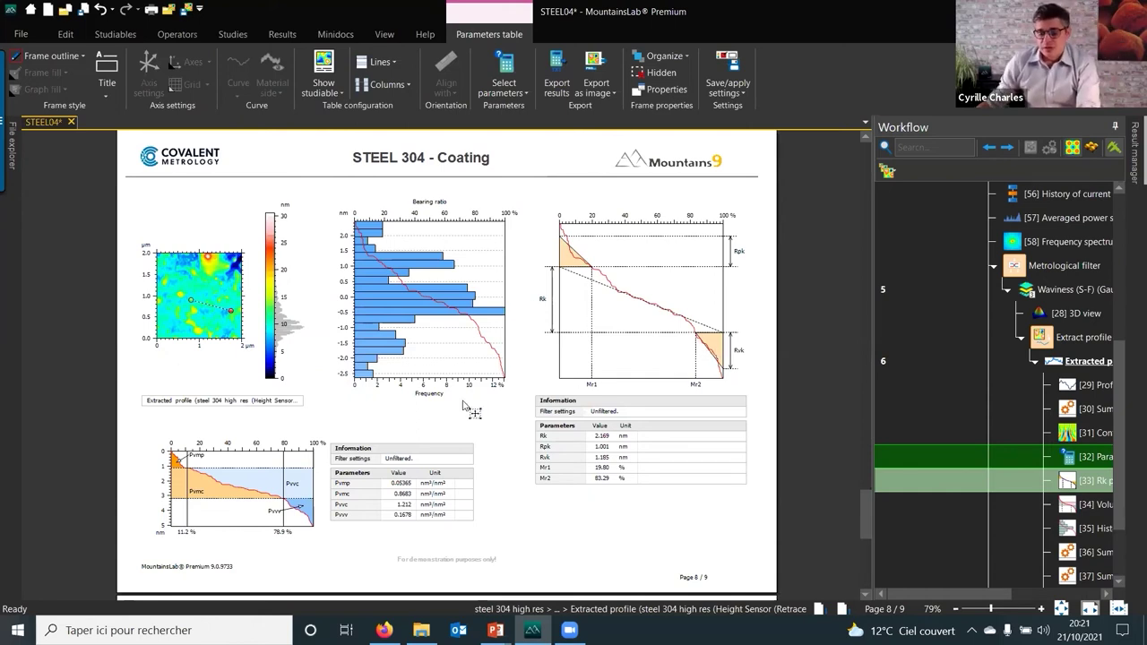
Move the 2D height map's profile line slightly down and right, updating Rk to 4.216 nm.
click(212, 312)
mouse_move(217, 271)
mouse_down()
mouse_move(235, 291)
mouse_move(236, 264)
mouse_up()
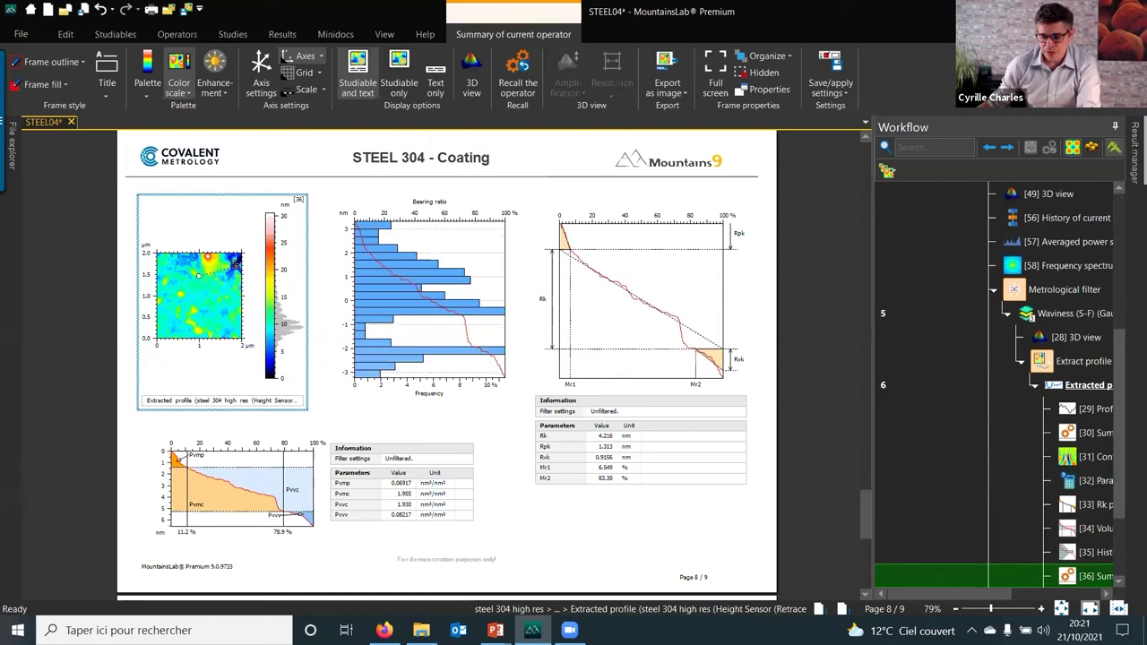